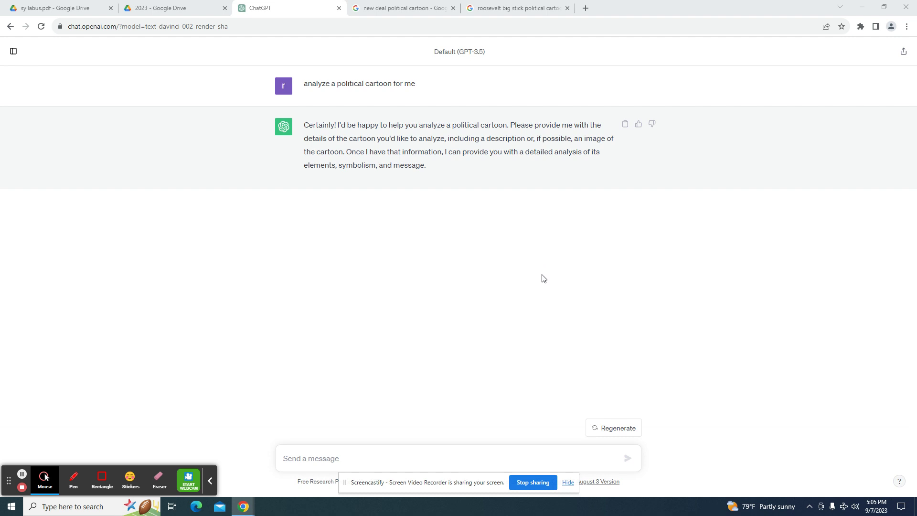
After checking the cartoon, draft a prompt describing three people, one wearing a dress labeled congress.
click(406, 9)
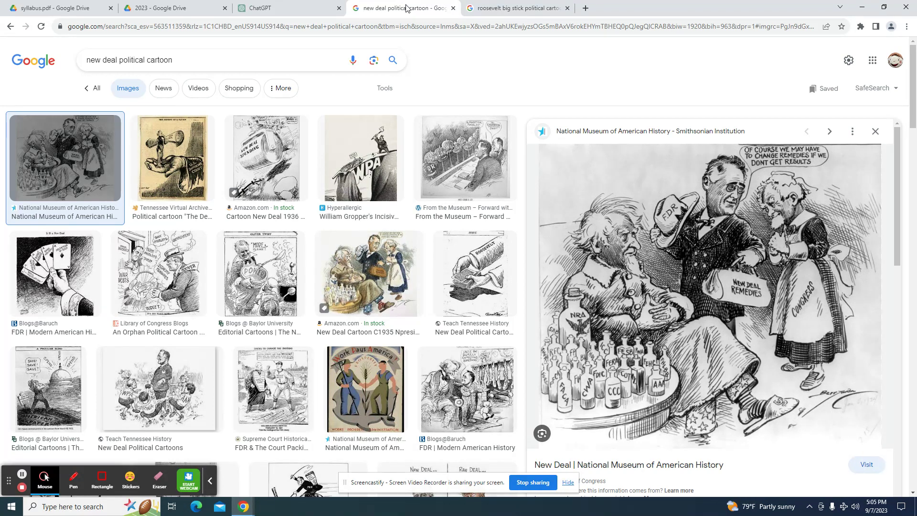
click(276, 9)
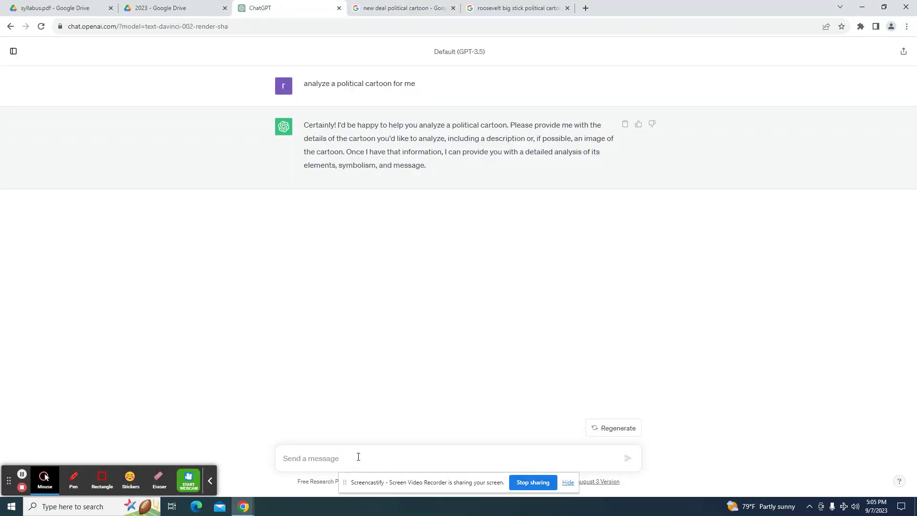
text(analyze a car)
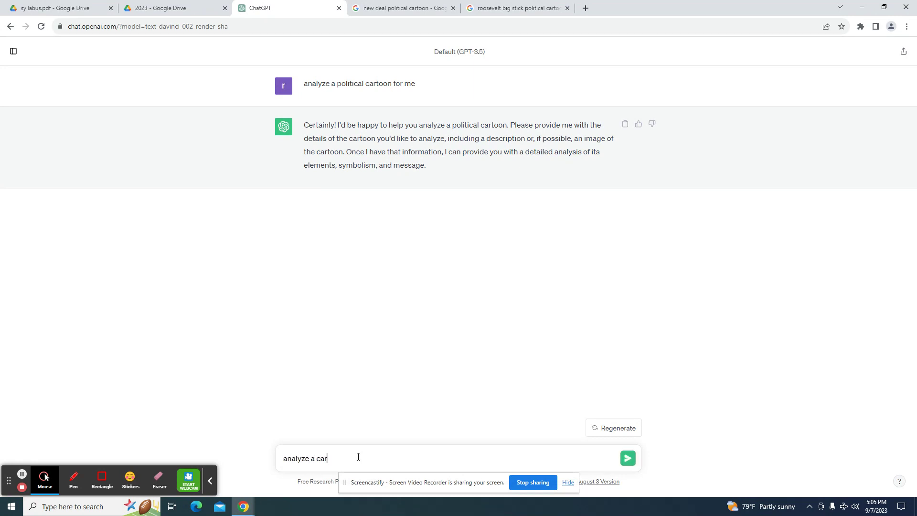
text(tooon with three people t)
text(wo are men and one)
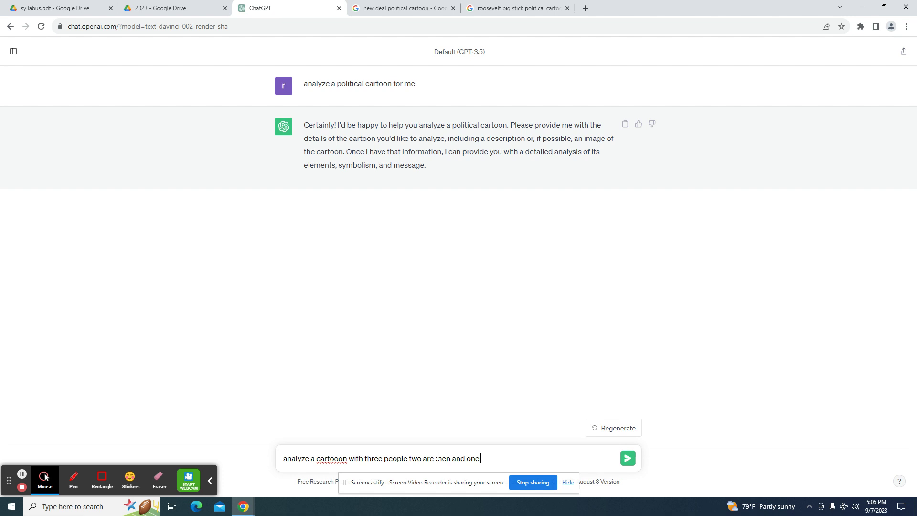
text( could be a man or woman but the per)
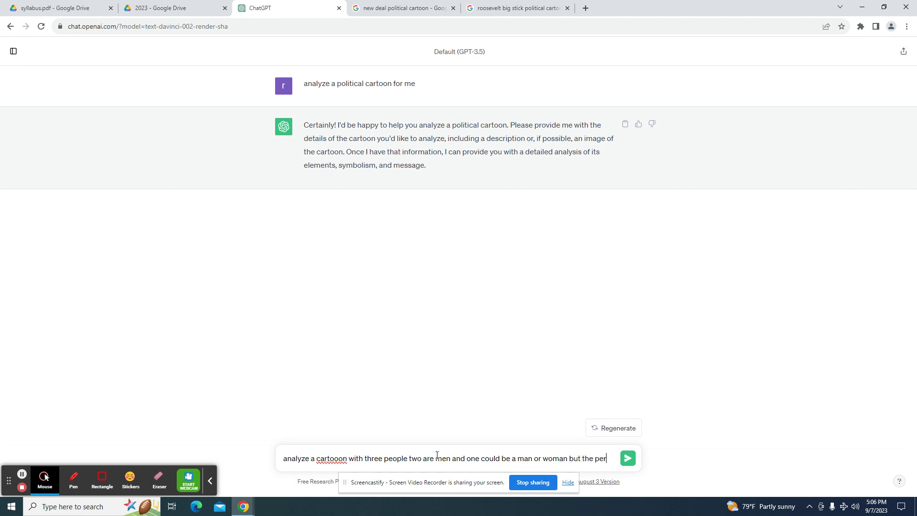
text(son is wearin)
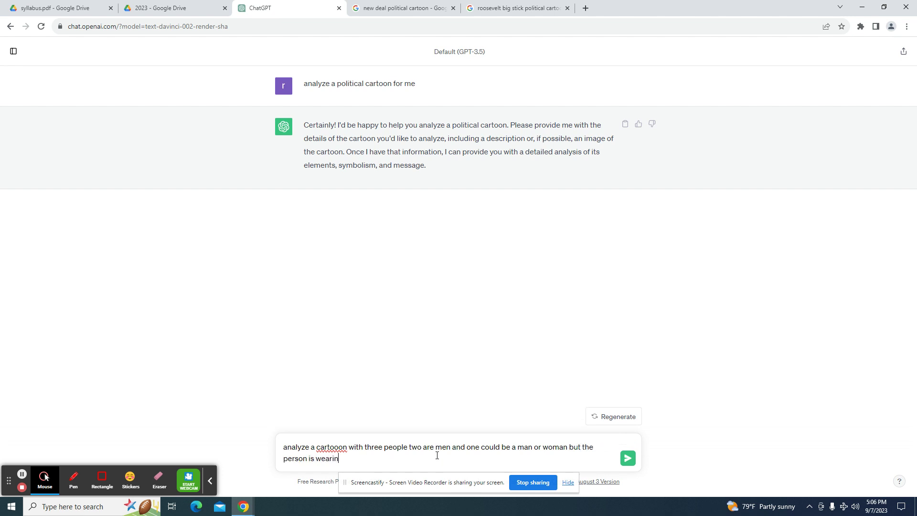
text(g a drsss labeled congress)
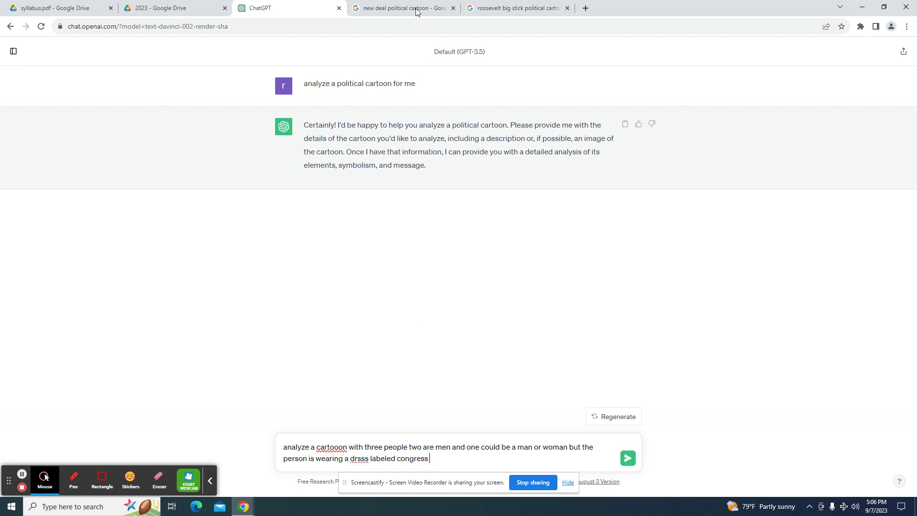
Add to the draft that a man has a bag with New Deal remedies.
click(483, 8)
click(363, 4)
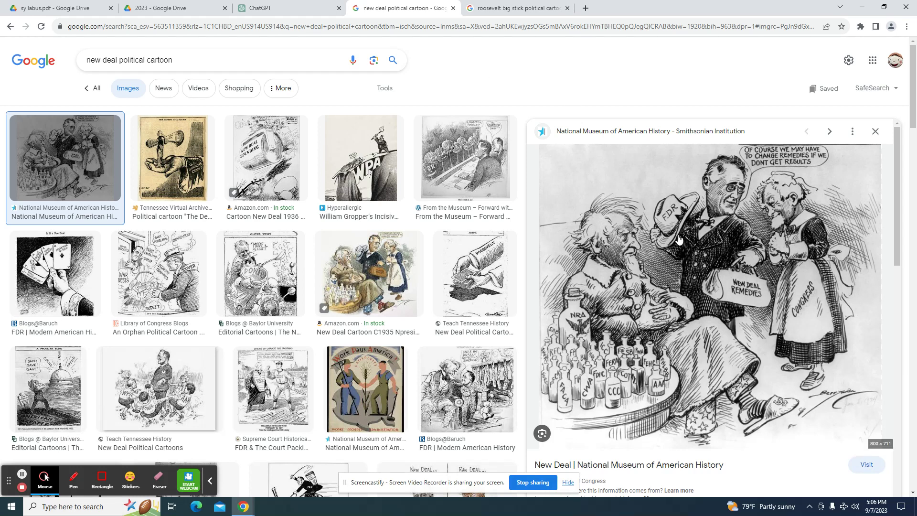
click(294, 6)
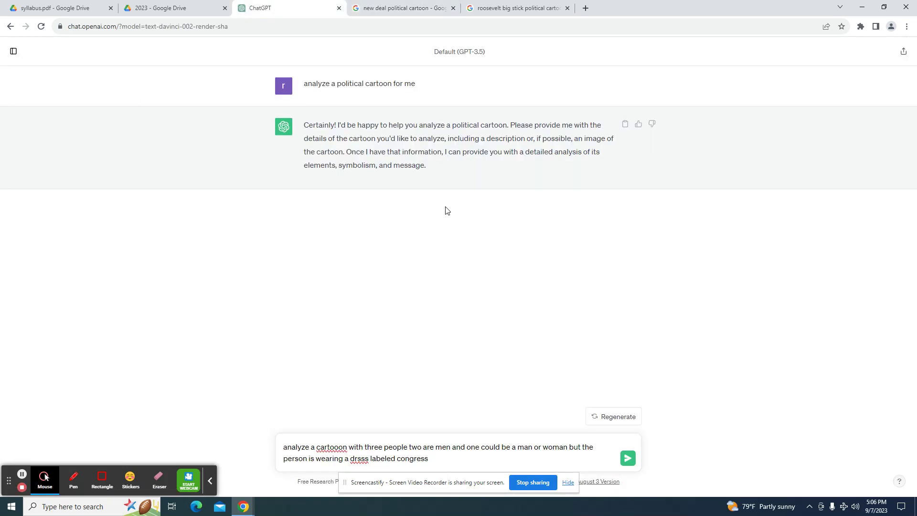
text(on eman)
key(BackSpace)
key(BackSpace)
key(BackSpace)
key(BackSpace)
text(man has a bag with new deal remedies)
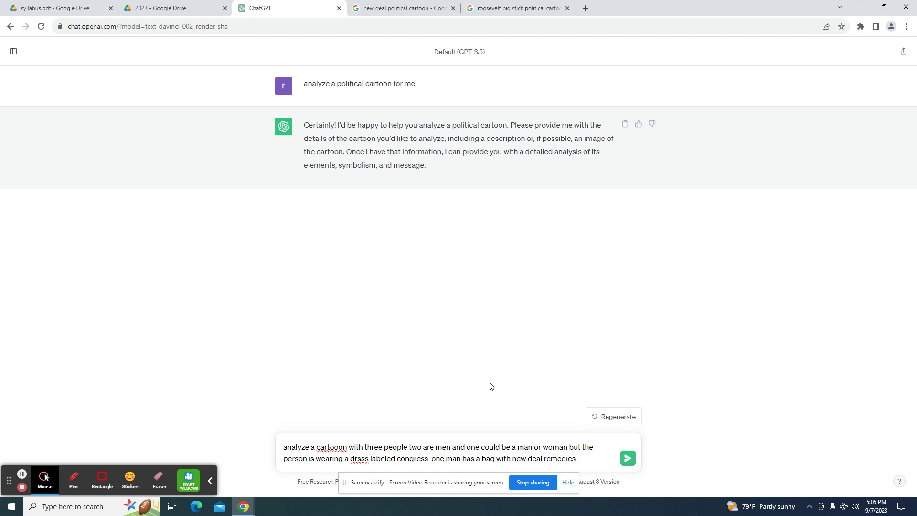
Add a sickly man near bottles labeled tva, aaa, wpa, and send the description.
click(413, 6)
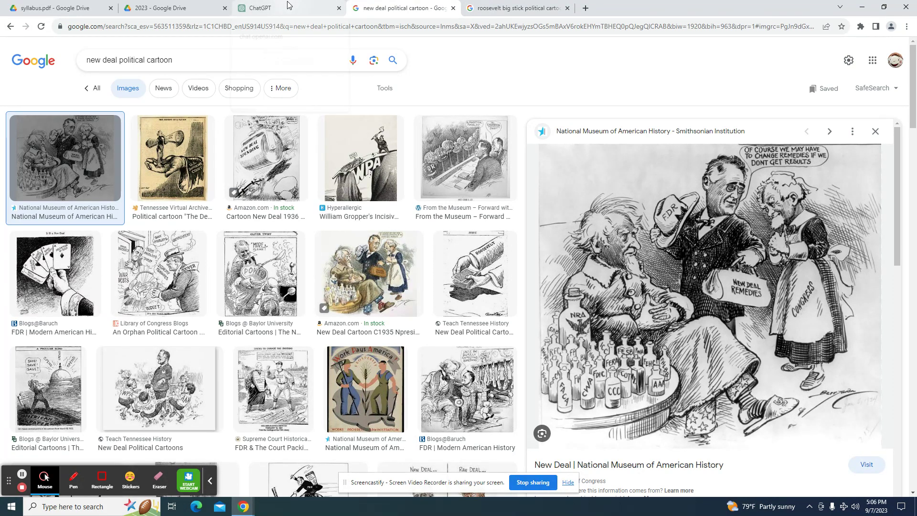
click(270, 10)
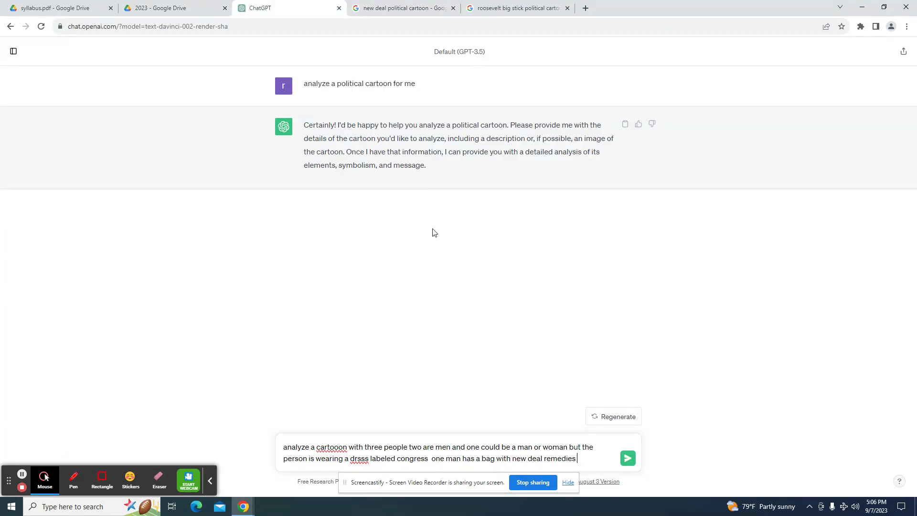
text(a sickly man is)
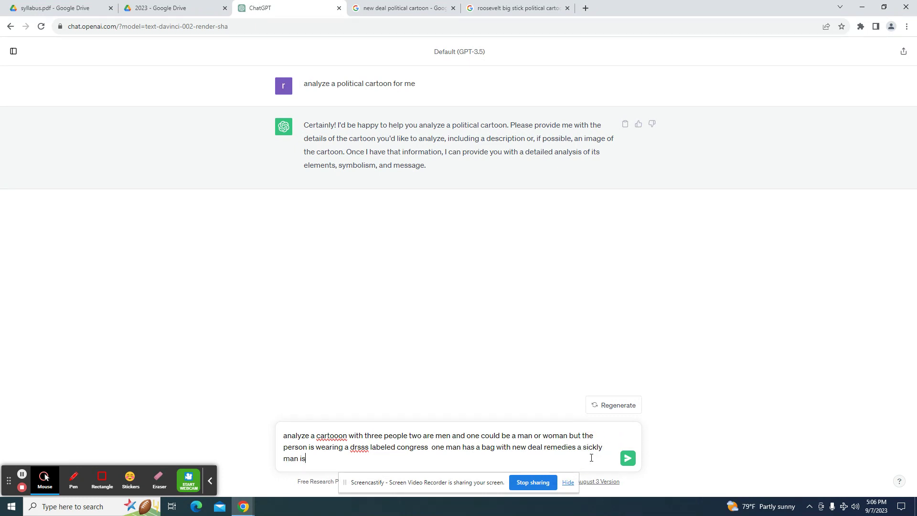
text( sitting down near bottles labeled)
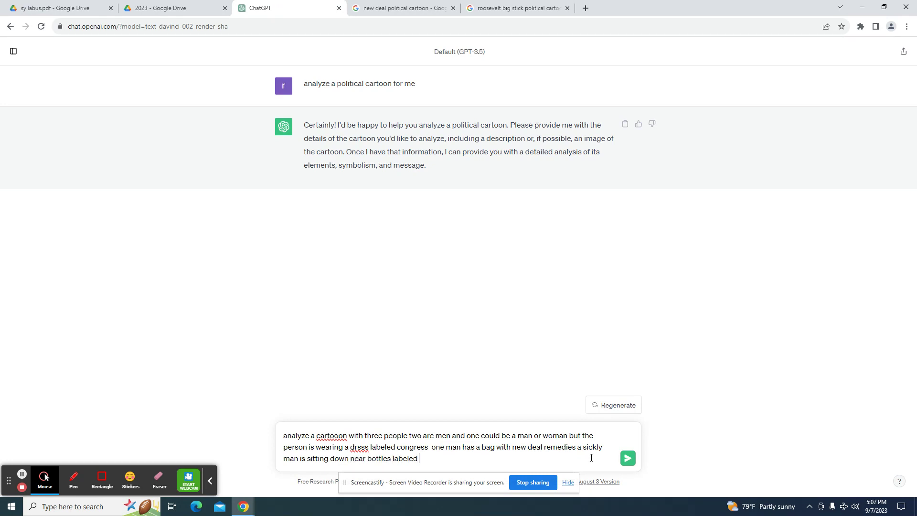
text( tva , aaa, )
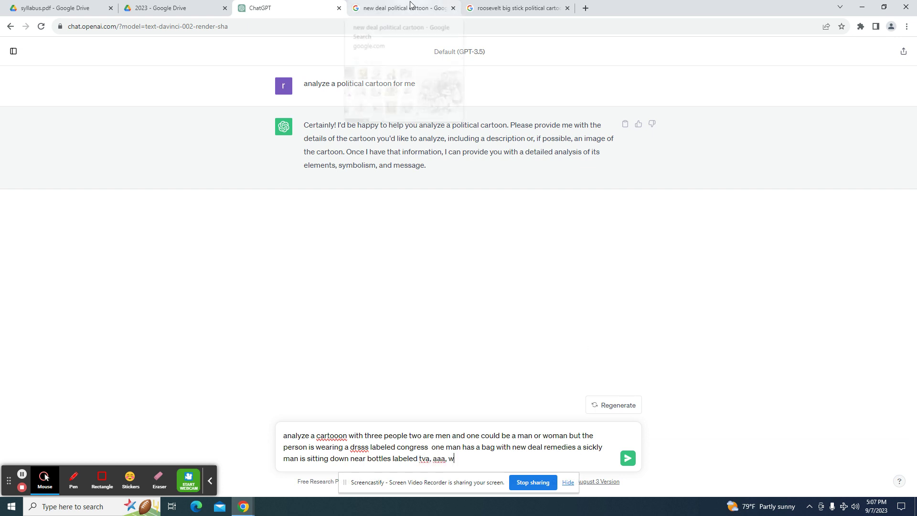
text(wpa and so on)
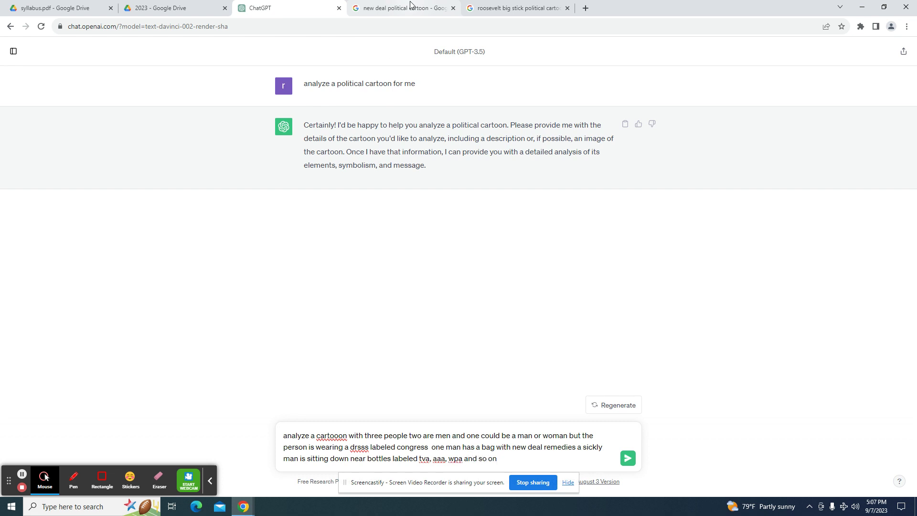
key(Return)
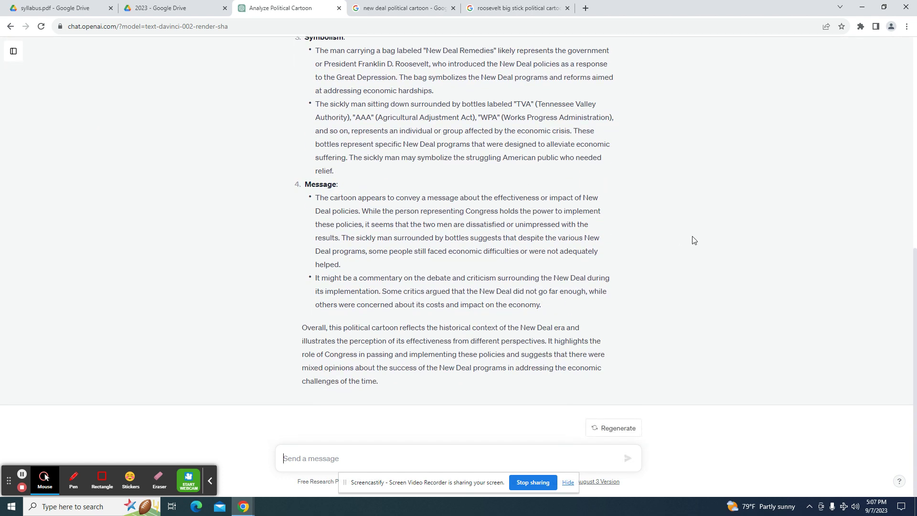
Read through the New Deal cartoon analysis, comparing it against the cartoon image.
scroll(693, 240, up, 5)
scroll(693, 240, down, 1)
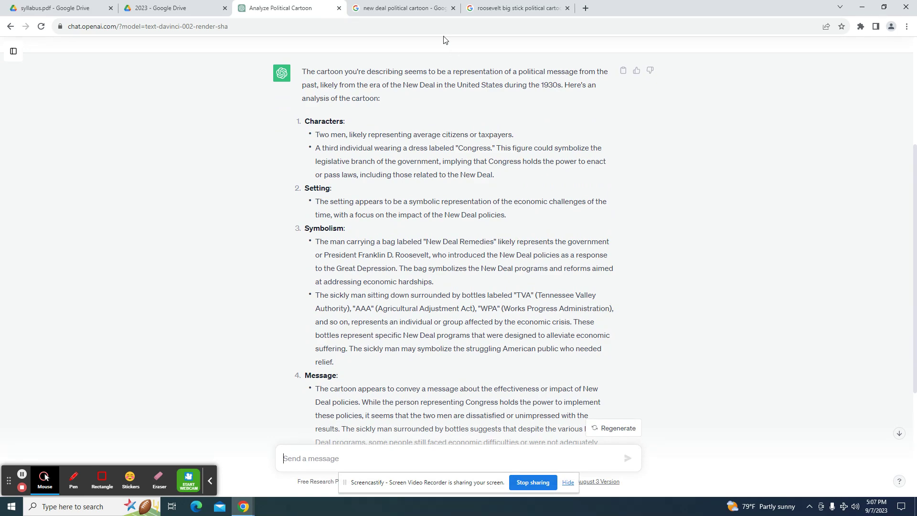
click(424, 9)
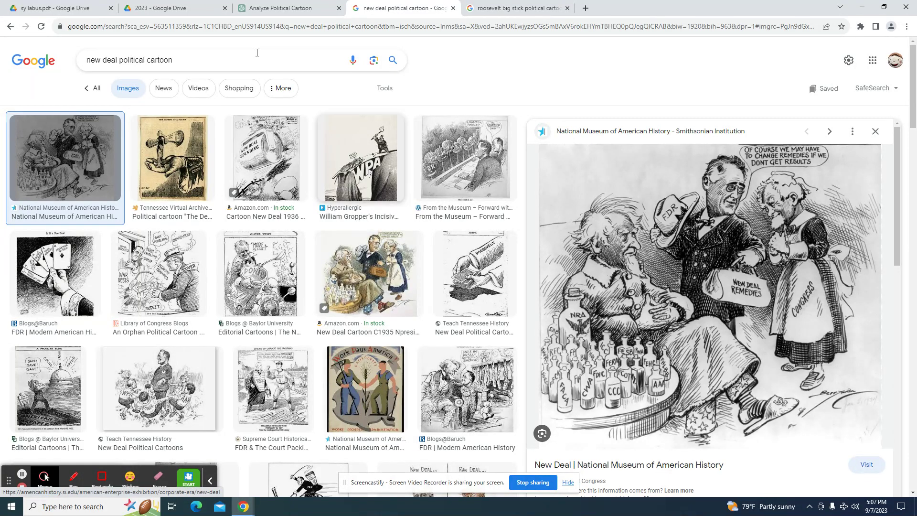
click(268, 9)
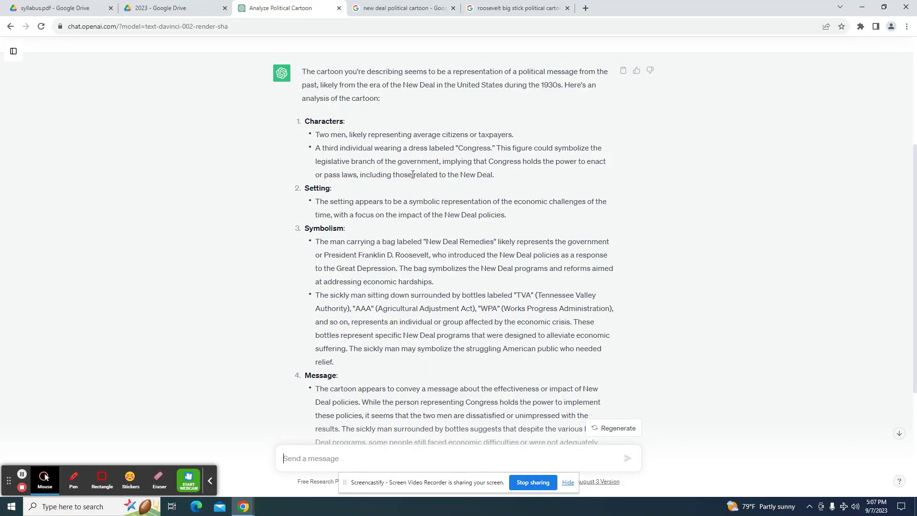
click(406, 8)
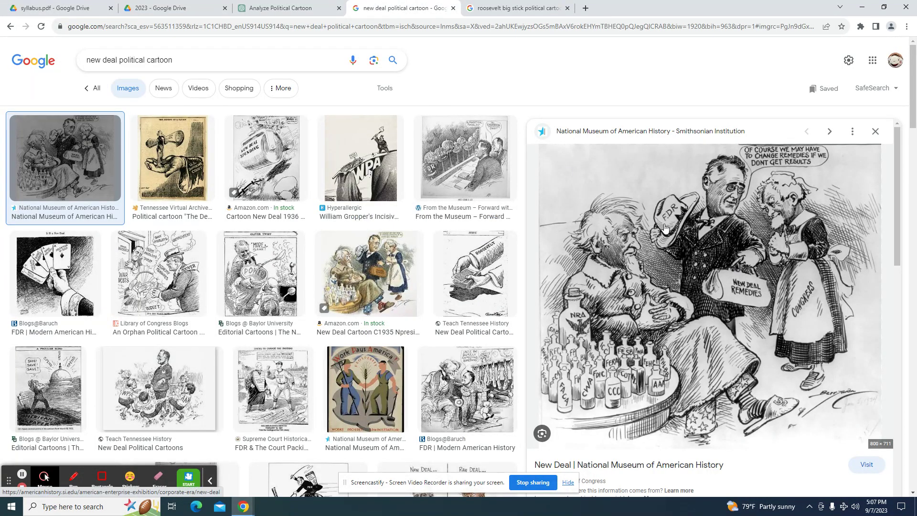
click(289, 5)
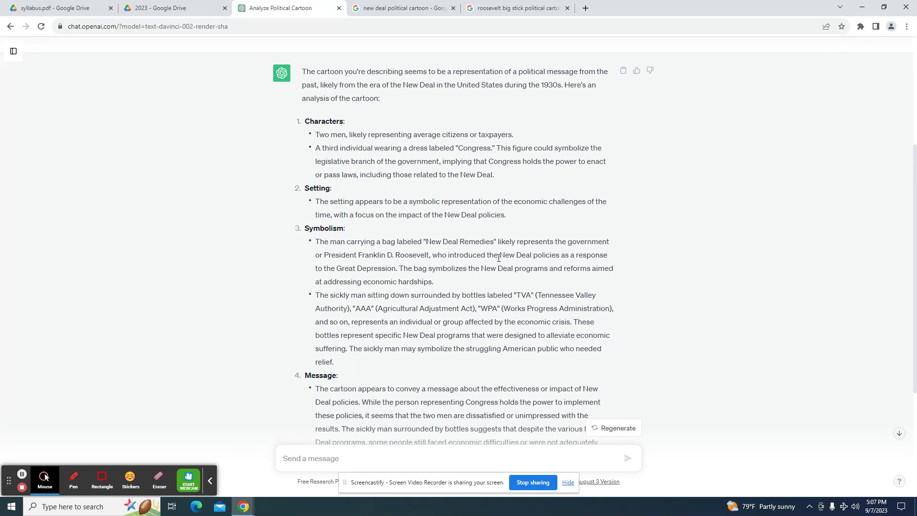
scroll(499, 257, down, 1)
scroll(498, 258, up, 1)
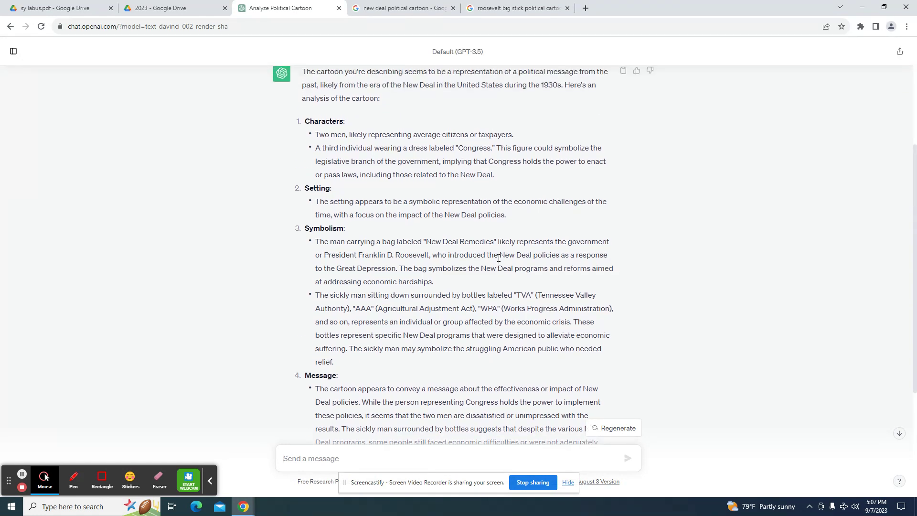
scroll(499, 258, down, 2)
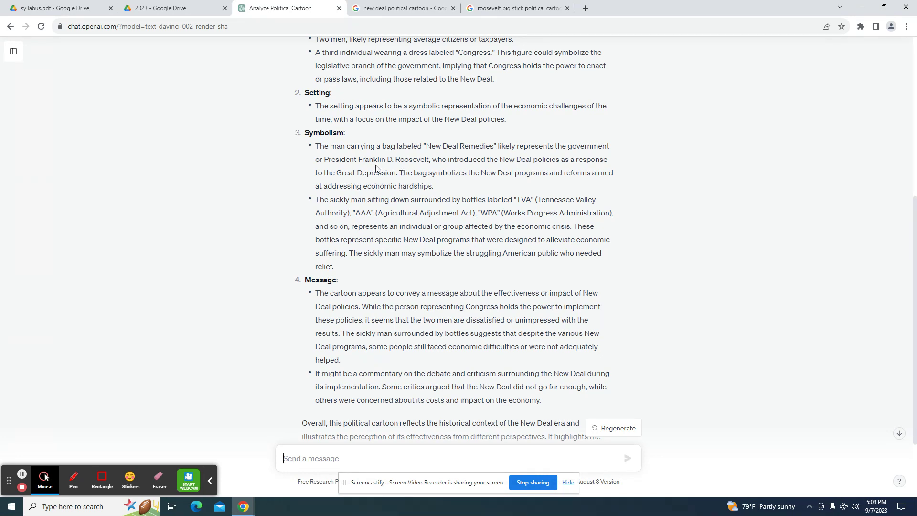
With the red pen, underline Franklin D. Roosevelt, mark Symbolism, circle the economic crisis and New Deal programs.
click(74, 477)
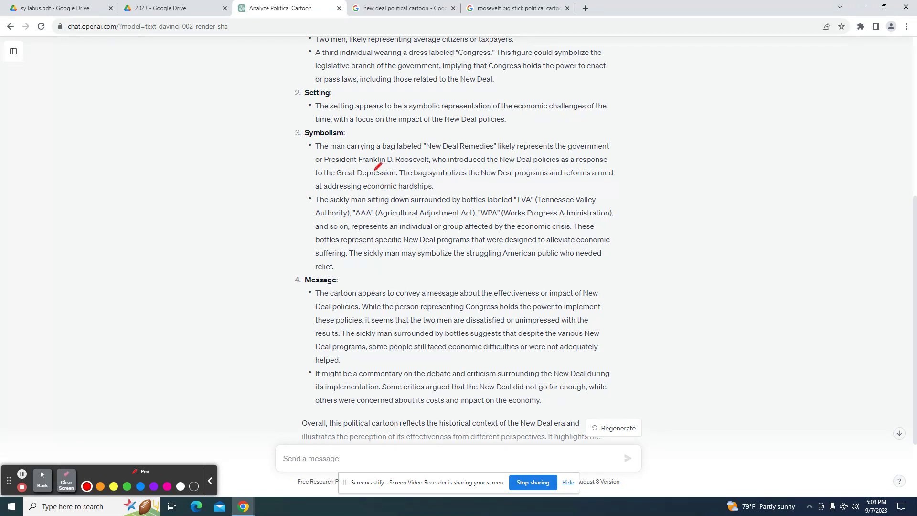
drag(356, 168, 436, 165)
drag(620, 176, 658, 158)
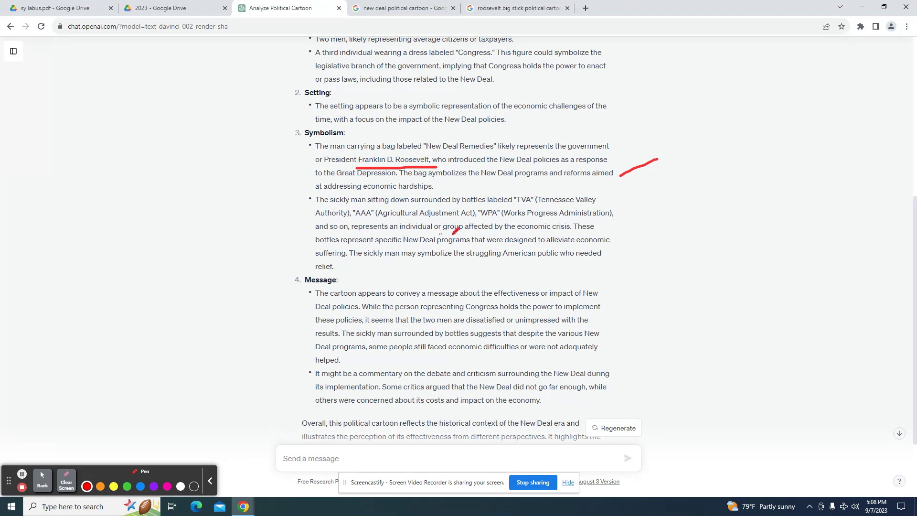
mouse_move(528, 221)
mouse_down()
mouse_move(485, 224)
mouse_move(580, 229)
mouse_move(535, 220)
mouse_move(620, 219)
mouse_up()
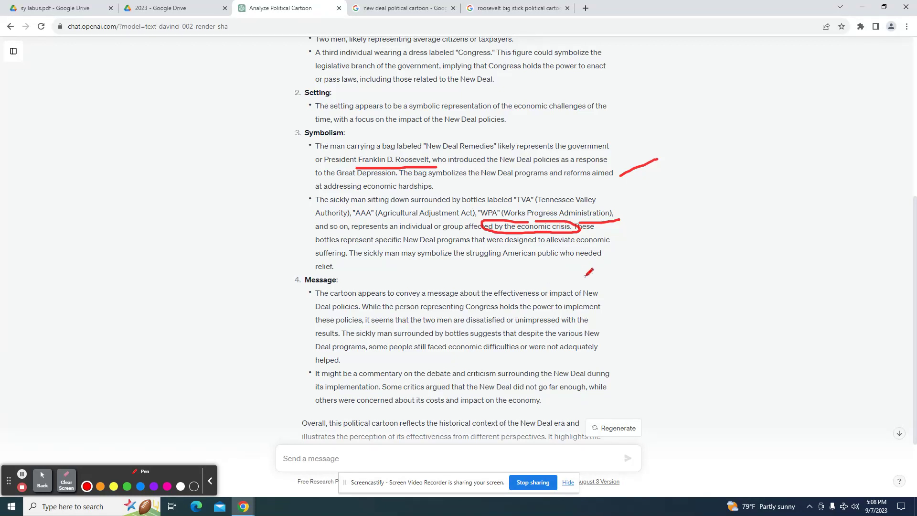
drag(336, 247, 456, 248)
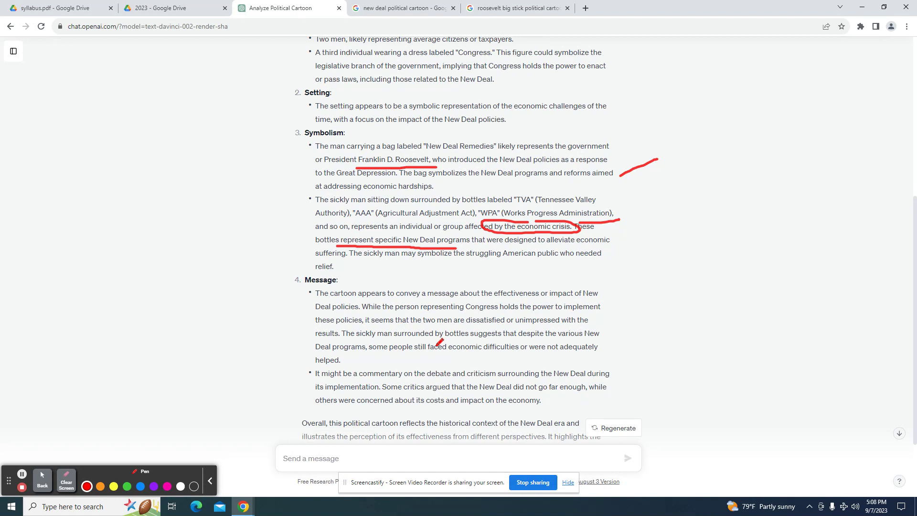
Underline the Message sentence through 'effectiveness or impact', add a red question mark, then view the cartoon results.
drag(471, 301, 600, 301)
drag(324, 316, 335, 316)
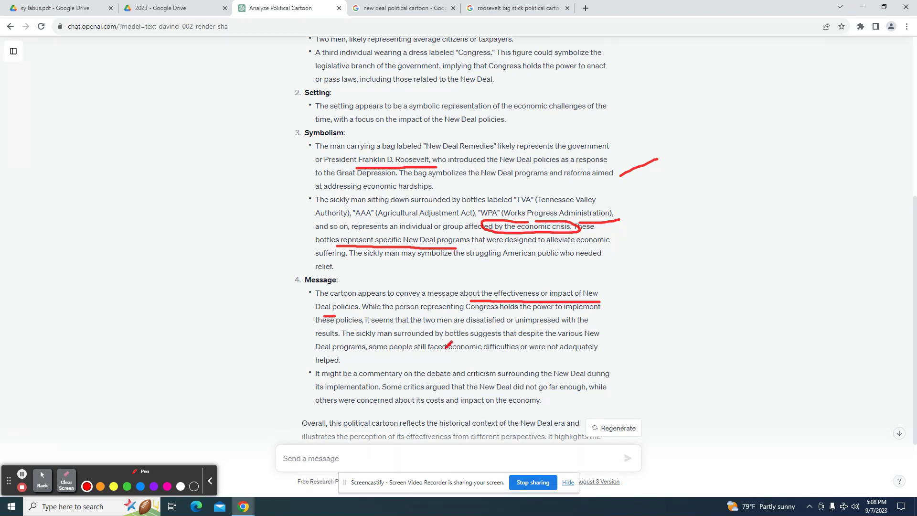
mouse_move(626, 316)
mouse_down()
mouse_move(638, 317)
mouse_move(635, 326)
mouse_up()
click(644, 343)
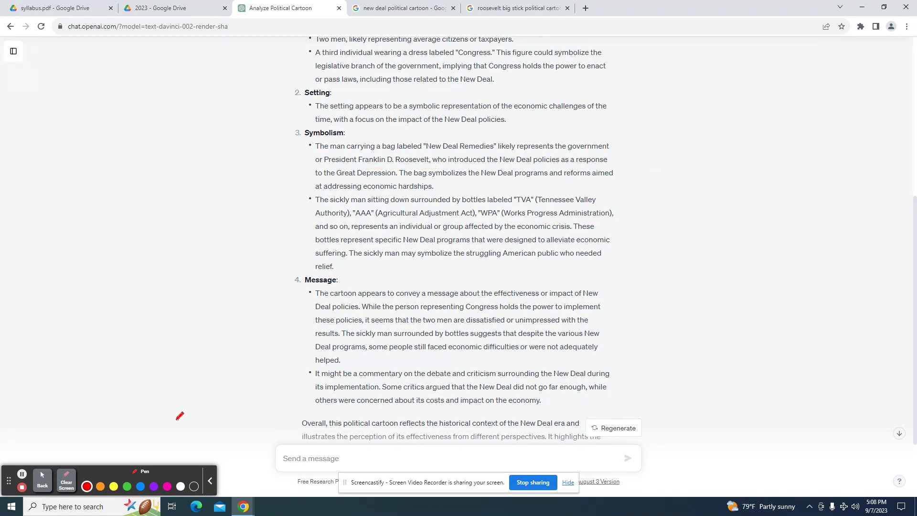
scroll(390, 329, down, 2)
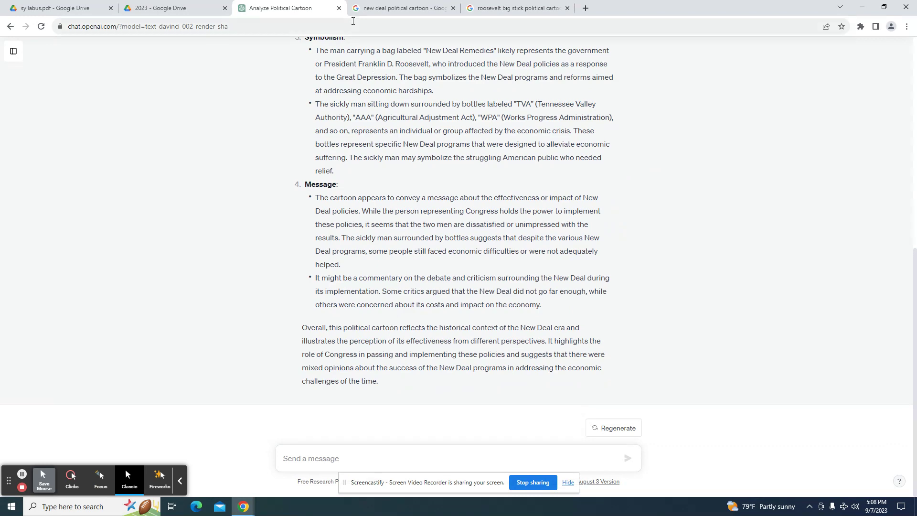
click(396, 8)
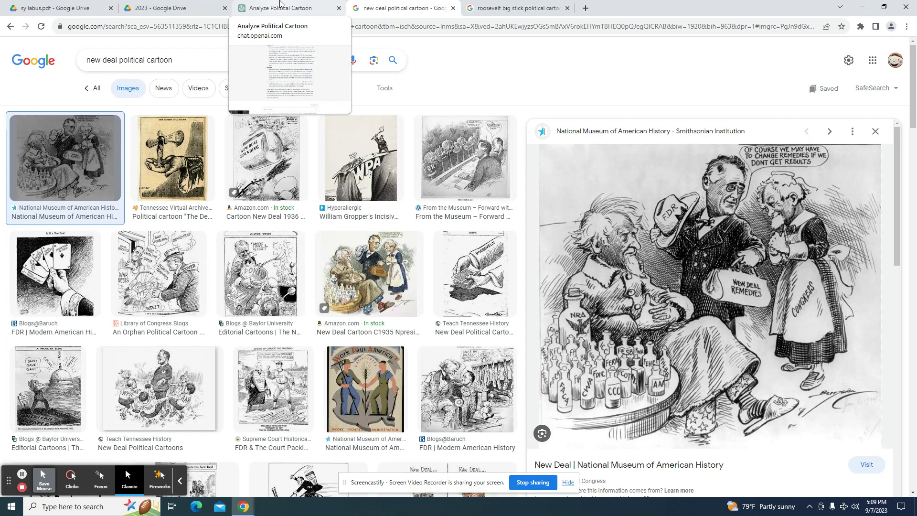
Send a follow-up: the sitting man wears U.S. slippers and the bag-carrying man an FDR hat.
click(281, 5)
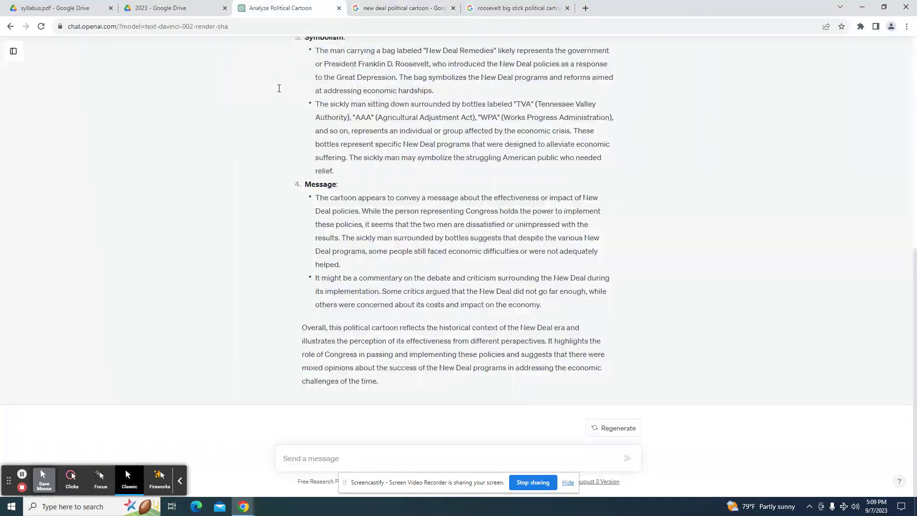
click(387, 457)
text(the man si)
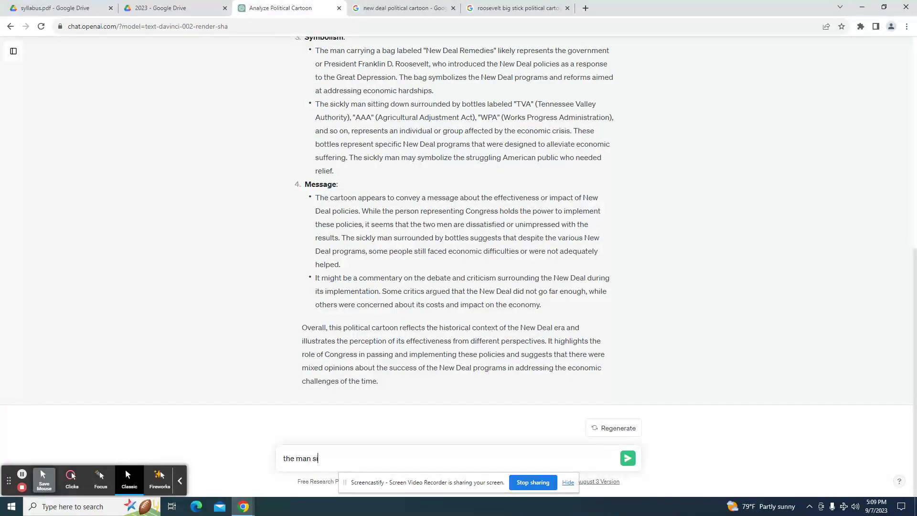
text(tting down has slippers titles u.s)
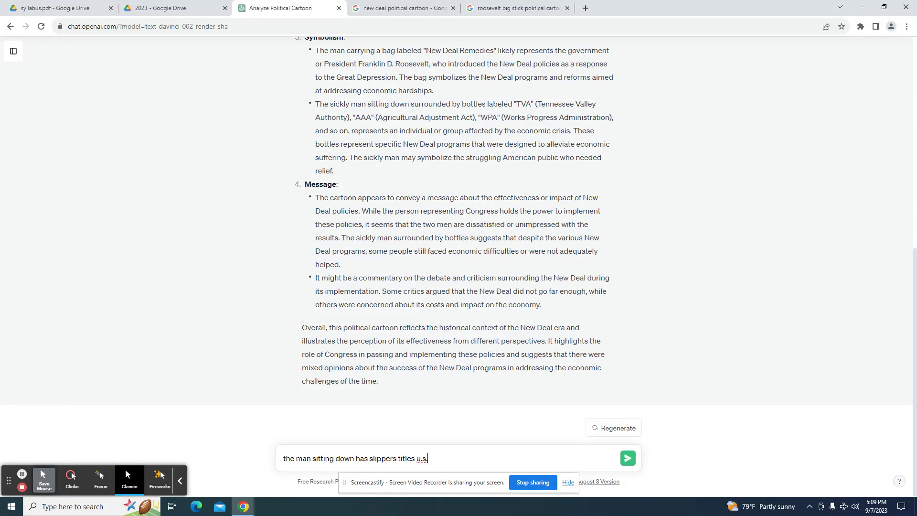
text(. the oman wi)
text(t)
key(BackSpace)
text(man with bag )
text(has a fdr ha)
text(t)
key(Return)
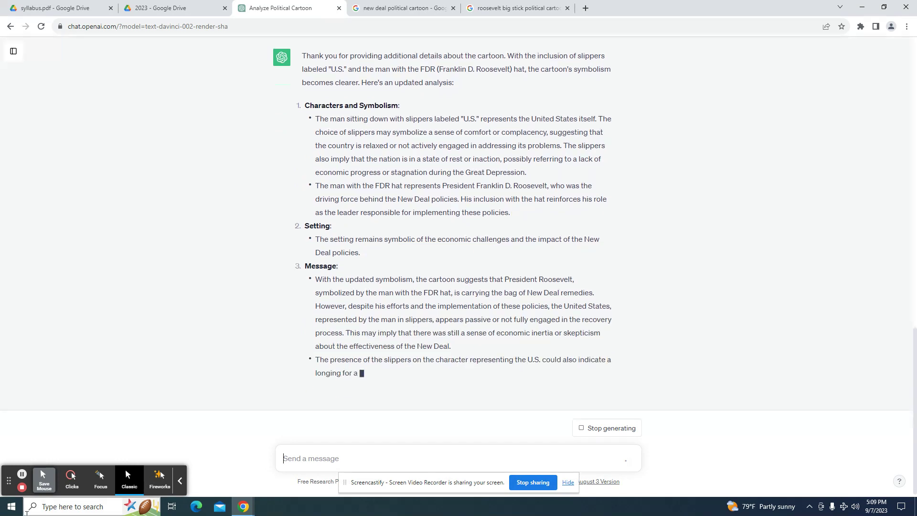
Toggle the pen on and off, then scroll through the completed updated New Deal analysis.
click(42, 475)
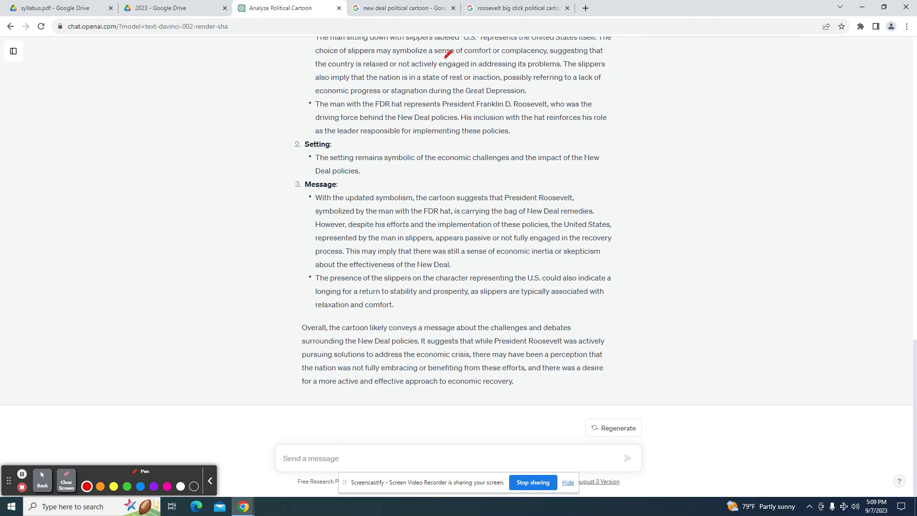
key(Escape)
scroll(876, 276, up, 3)
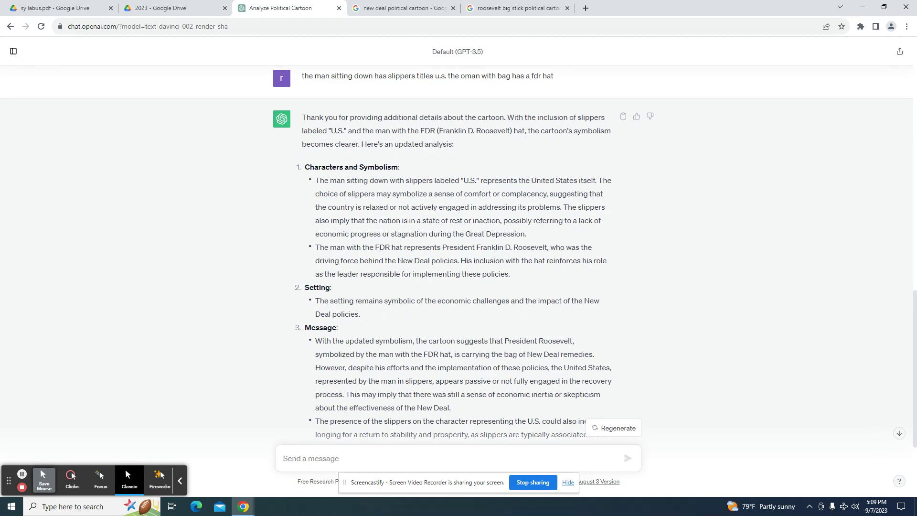
scroll(876, 276, down, 3)
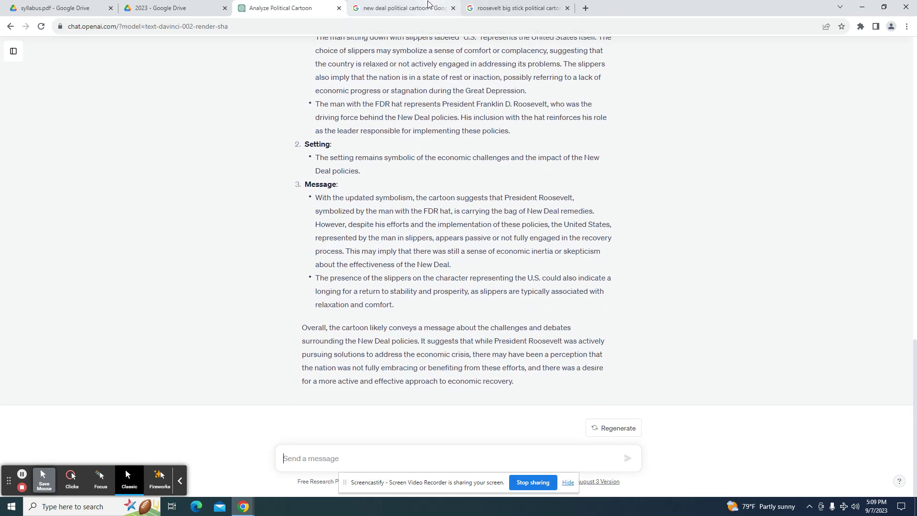
After viewing the Big Stick cartoon, describe a second cartoon with a man roping several boats in the Caribbean.
click(428, 6)
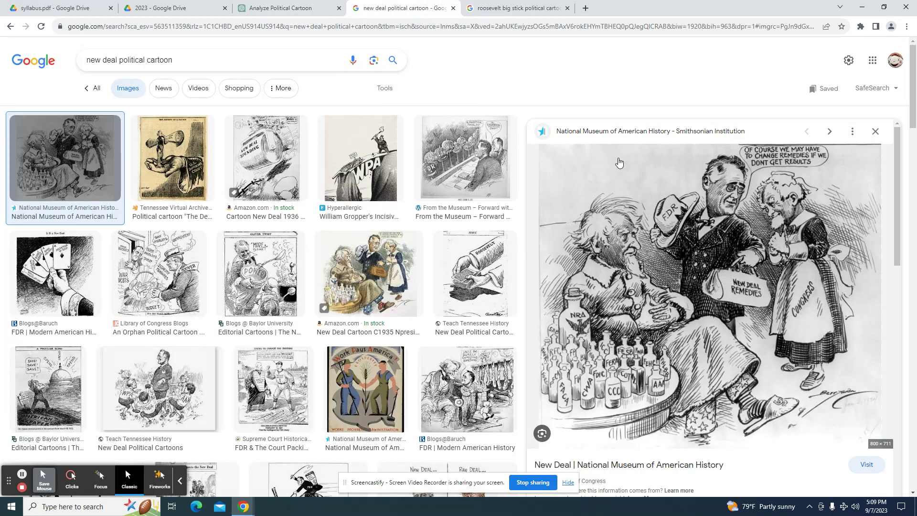
click(476, 6)
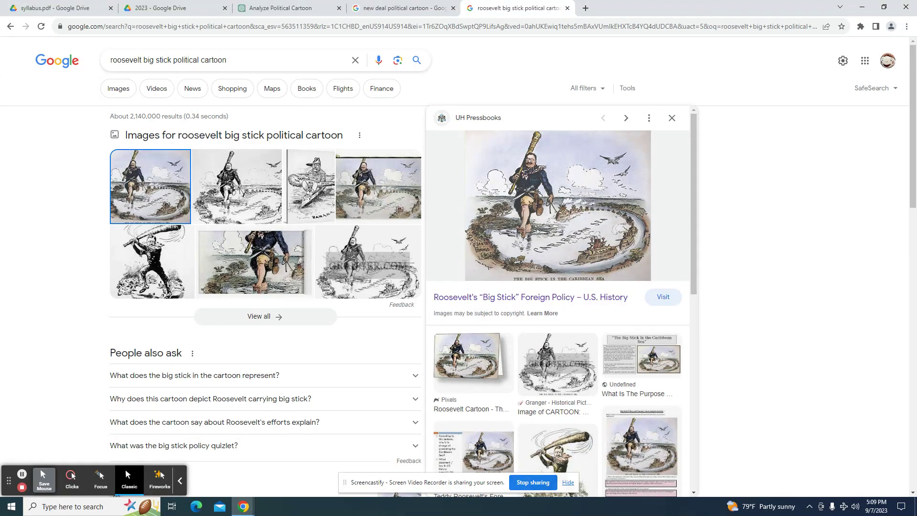
click(284, 8)
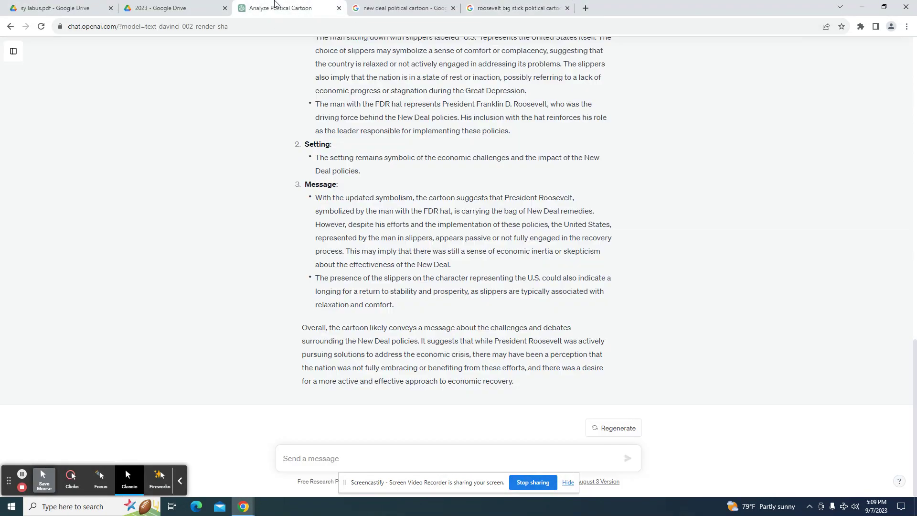
click(425, 458)
text(a secon ca)
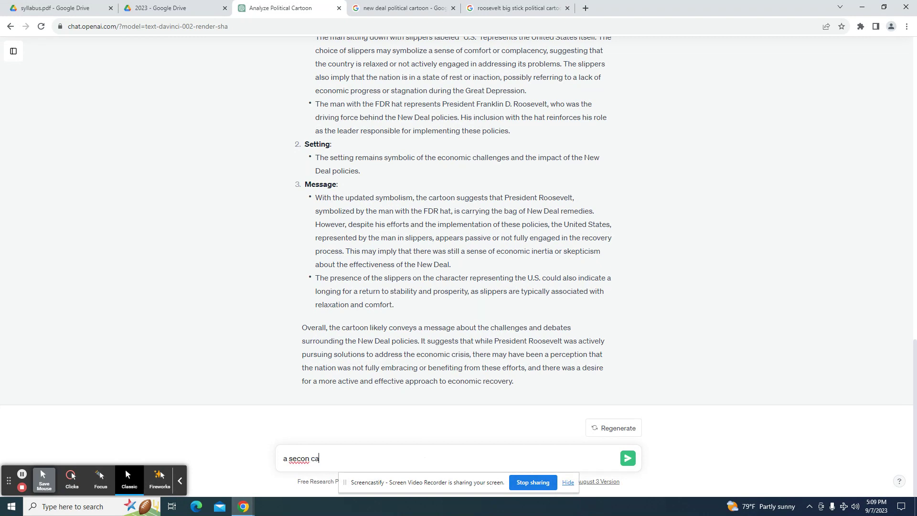
text(rtoon has a man with a rope tied to se)
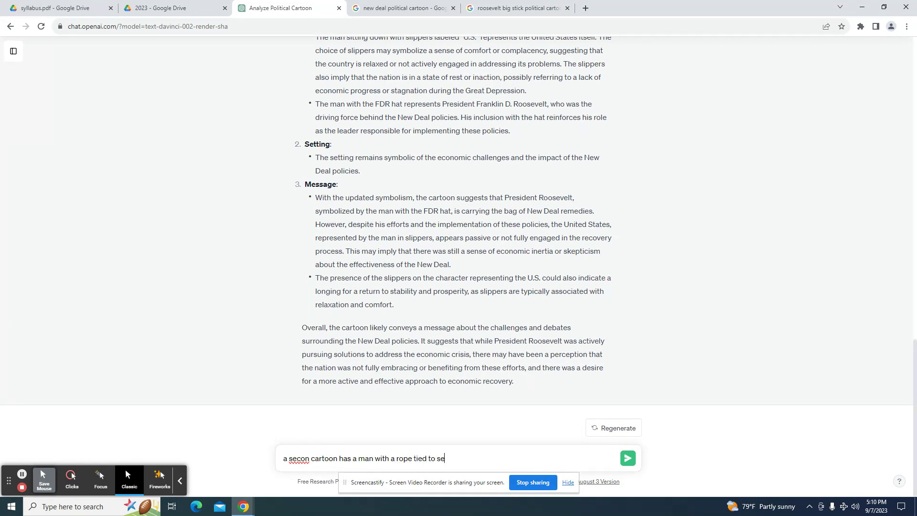
text(veral boats in the caribean )
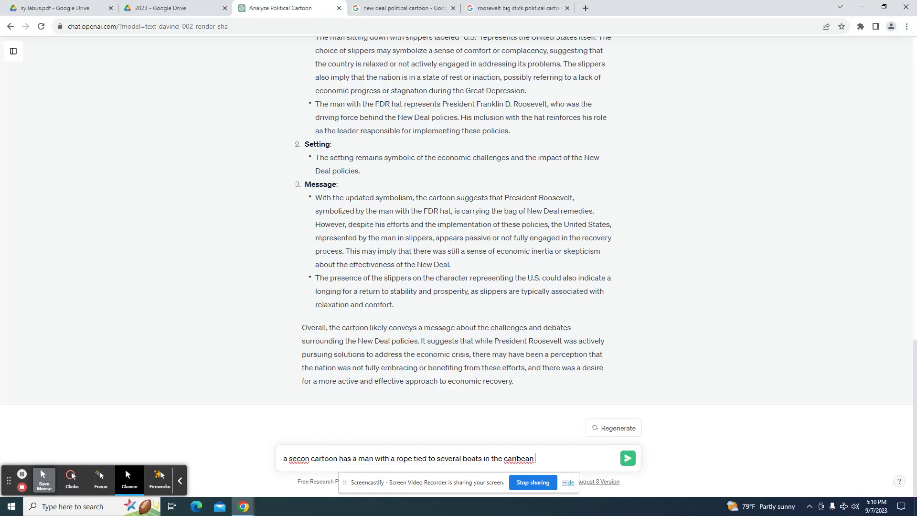
text(and titled)
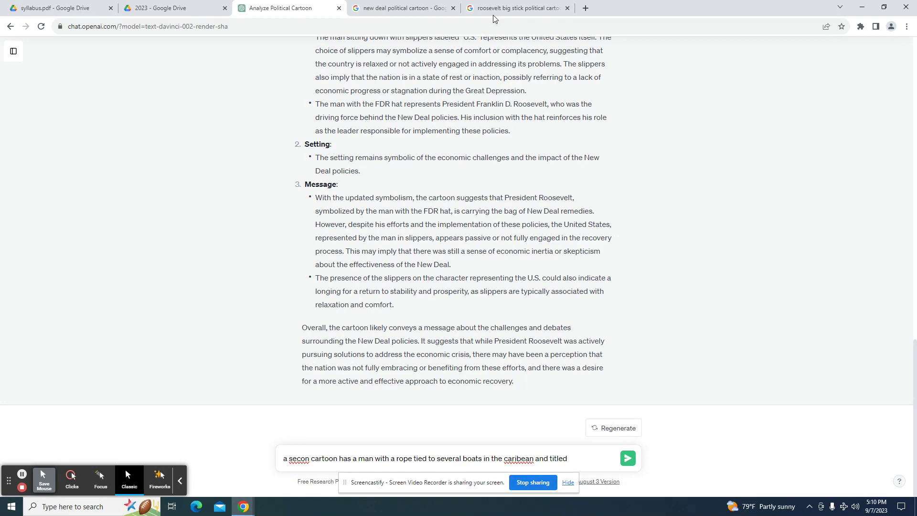
Complete the title as 'big stick in the caribbean sea' and send the description.
click(384, 6)
click(494, 4)
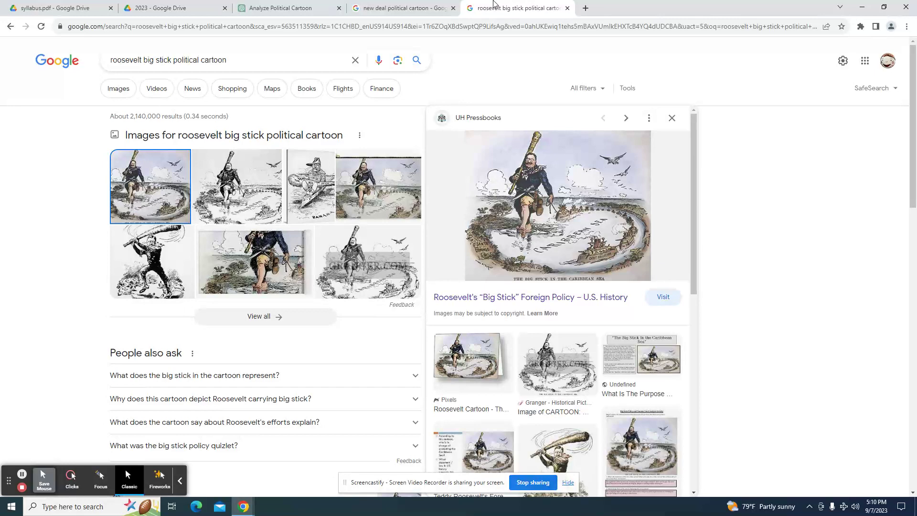
click(286, 7)
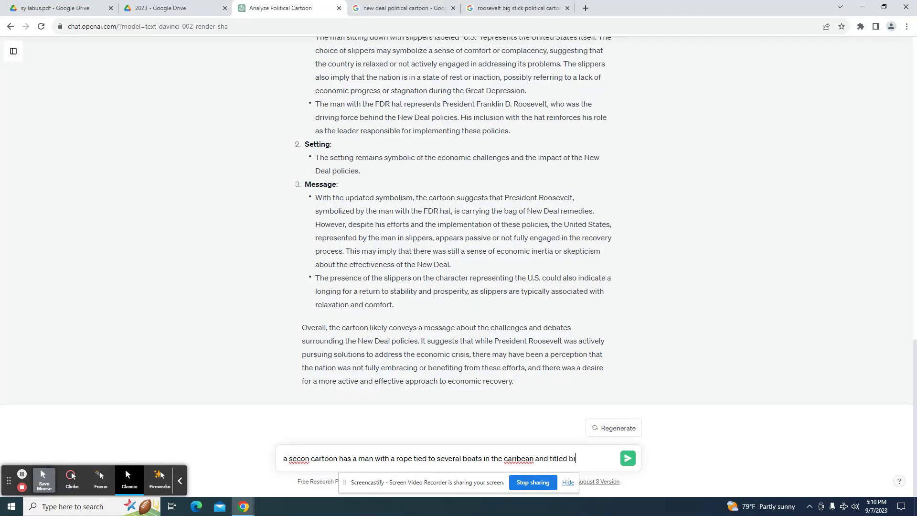
text(g stick in the caribbean s)
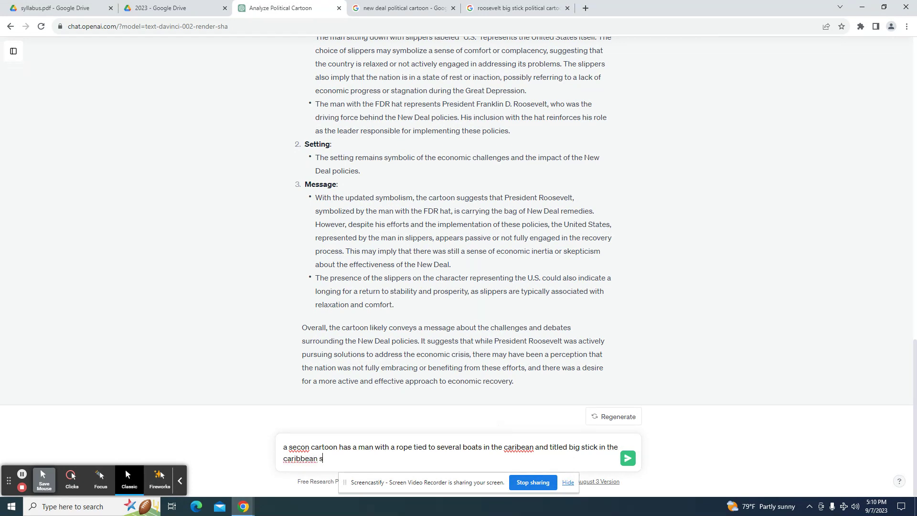
text(ea)
key(Return)
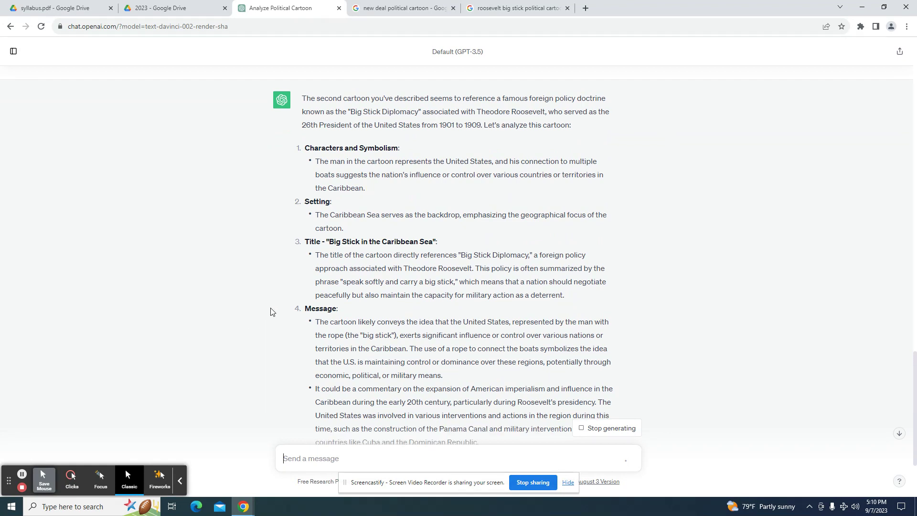
In red pen, circle 'famous', underline 1901 to 1909, 'a foreign policy', 'speak softly and carry a big stick', check Setting.
key(alt+p)
drag(527, 100, 532, 102)
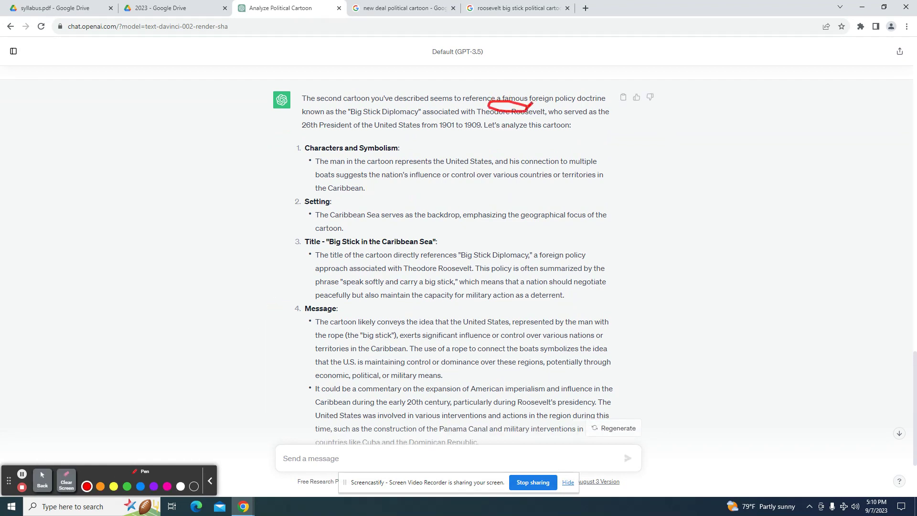
drag(395, 135, 480, 128)
drag(620, 210, 633, 207)
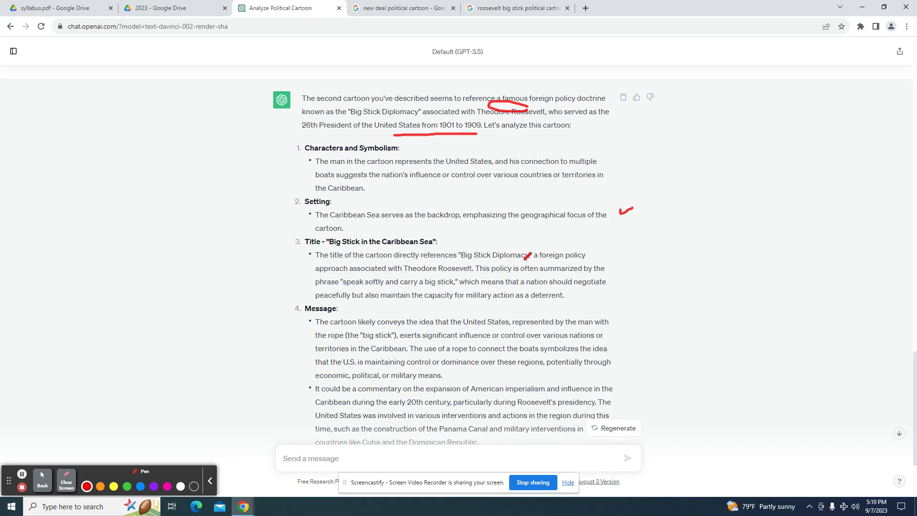
drag(522, 260, 589, 260)
drag(334, 290, 456, 284)
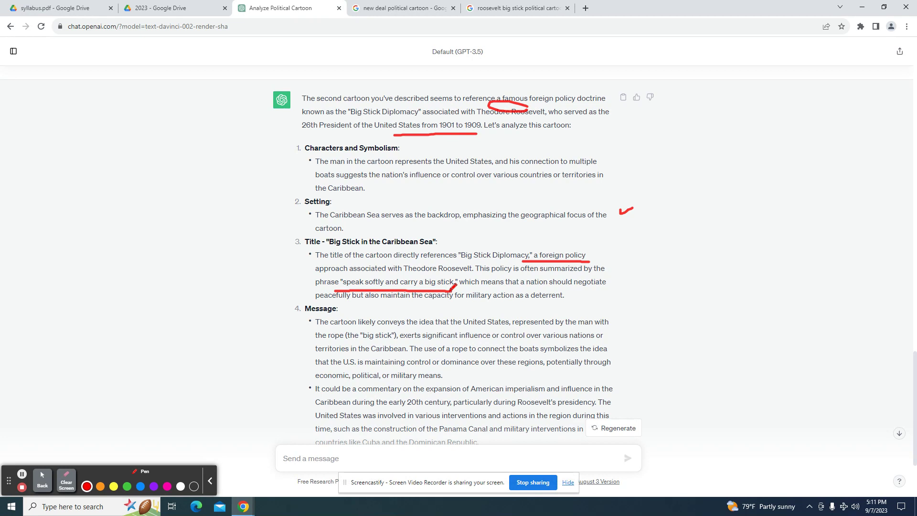
key(Escape)
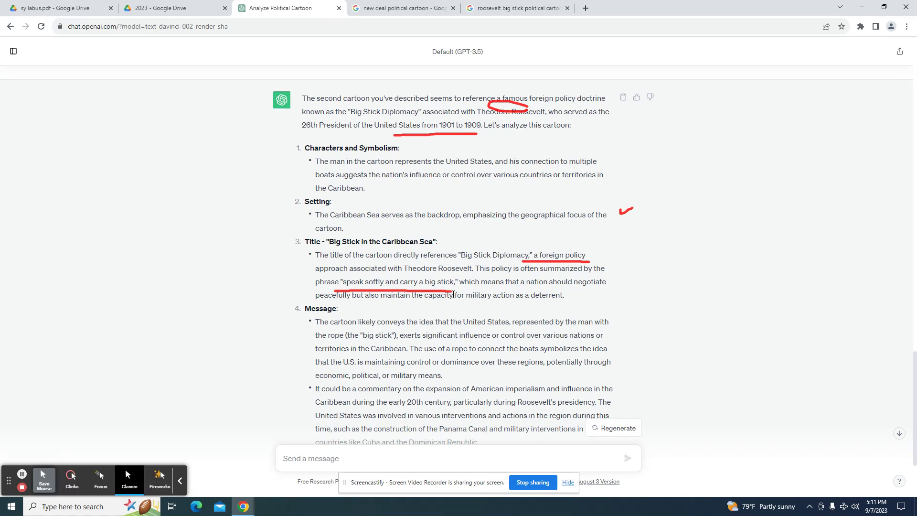
scroll(631, 297, down, 1)
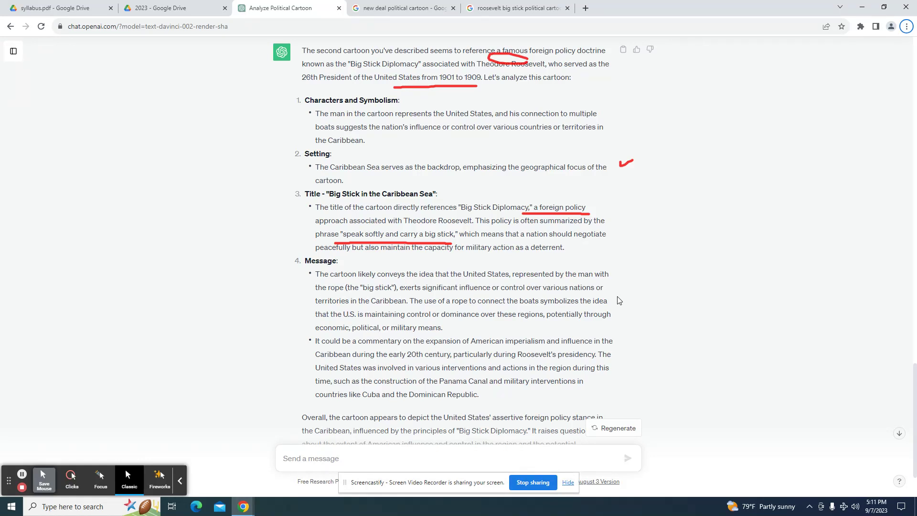
scroll(619, 300, up, 1)
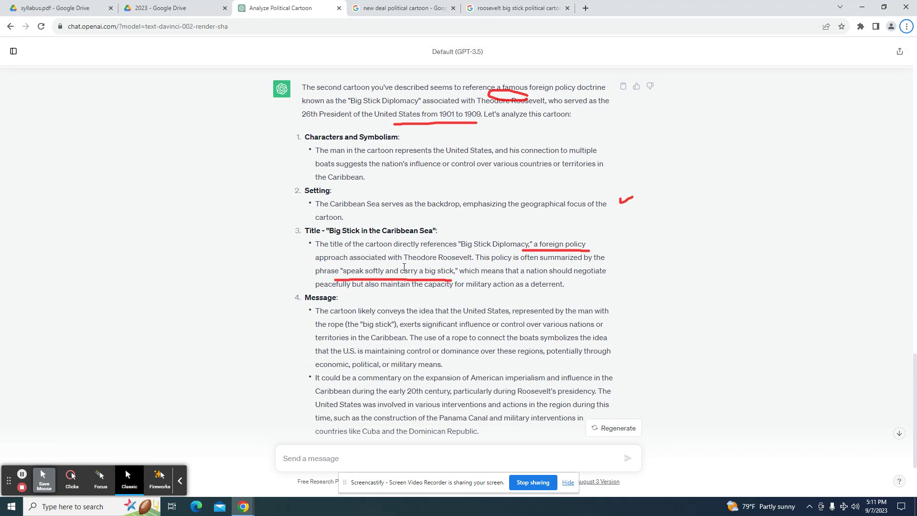
scroll(419, 302, down, 3)
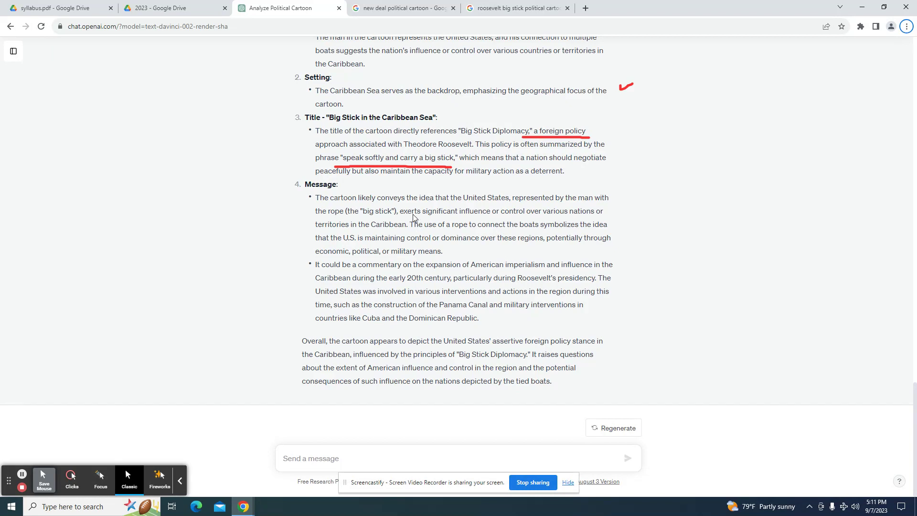
drag(408, 210, 615, 214)
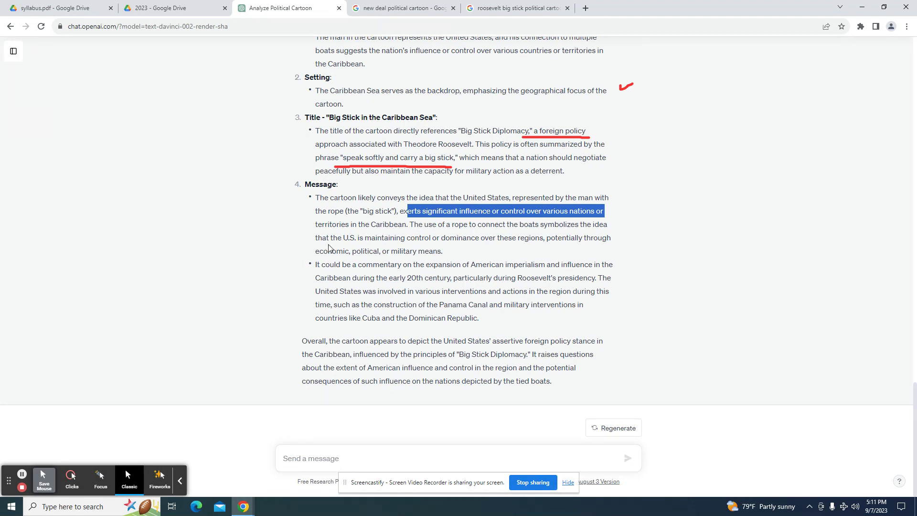
drag(322, 238, 612, 239)
drag(444, 252, 308, 245)
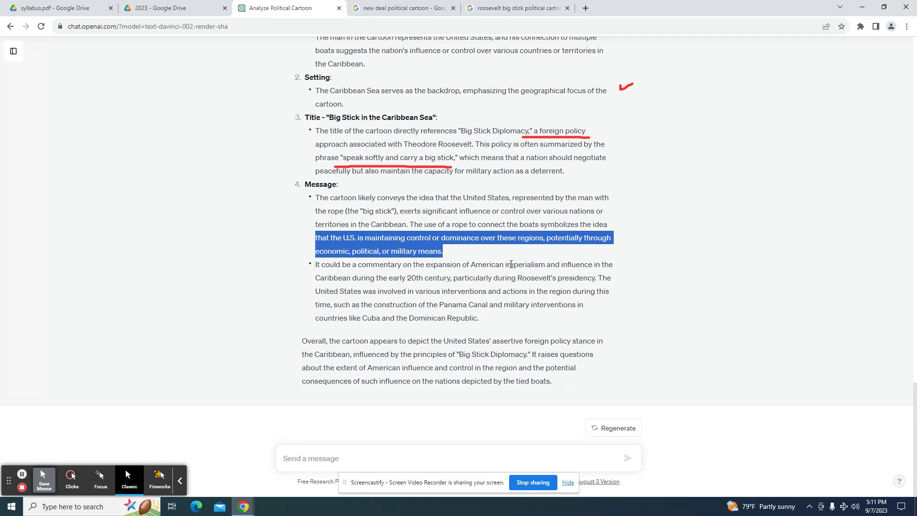
drag(560, 264, 511, 264)
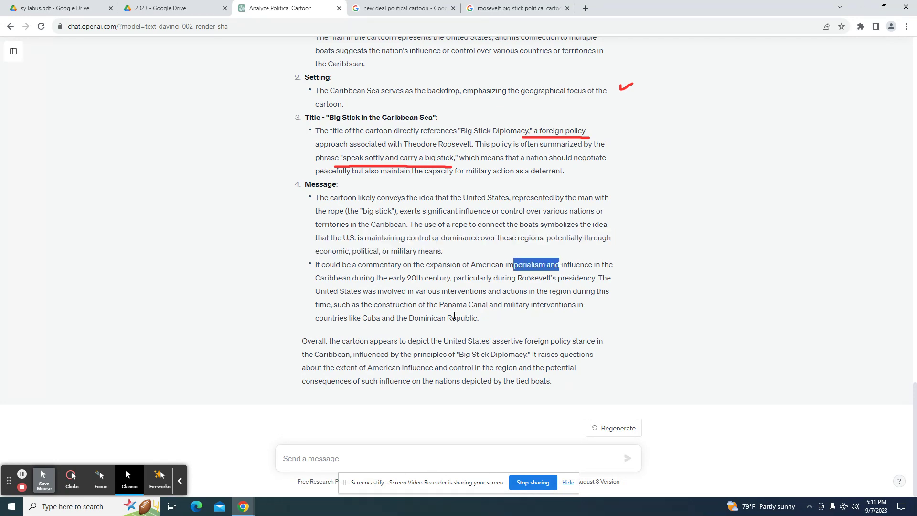
scroll(512, 264, up, 6)
scroll(458, 253, up, 15)
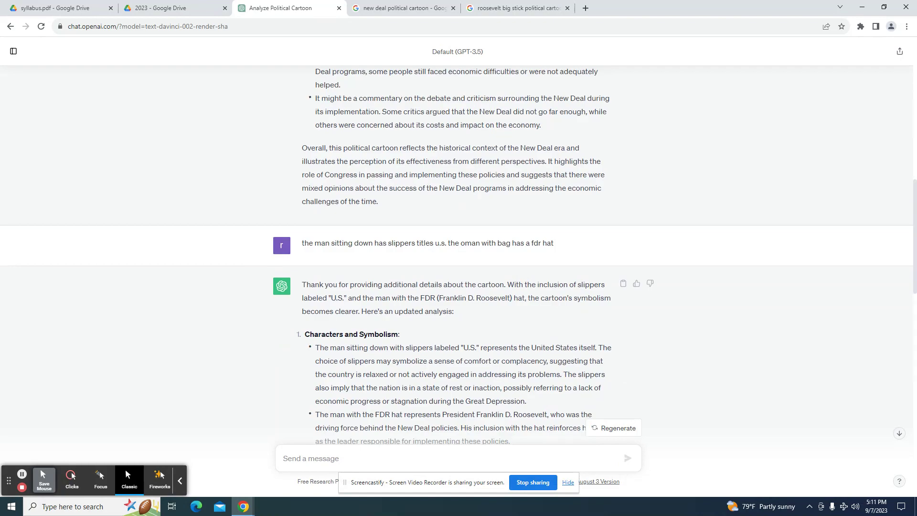
scroll(448, 359, down, 19)
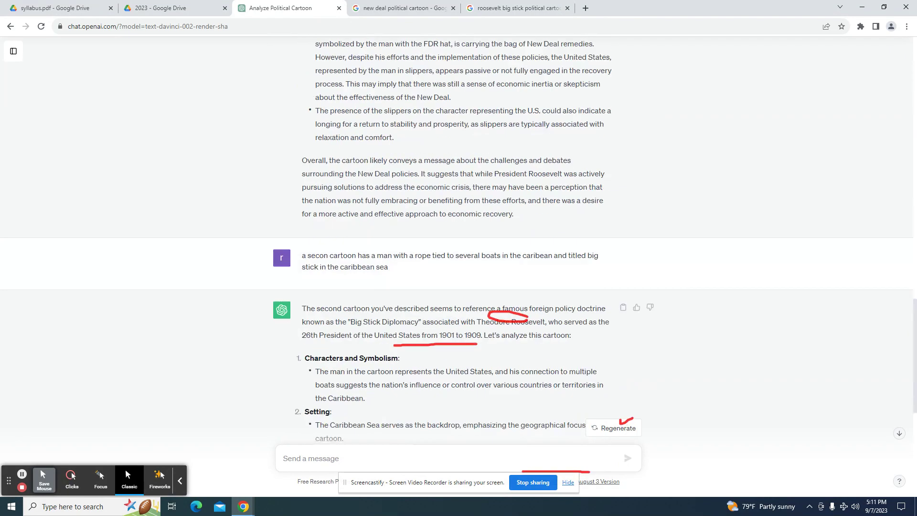